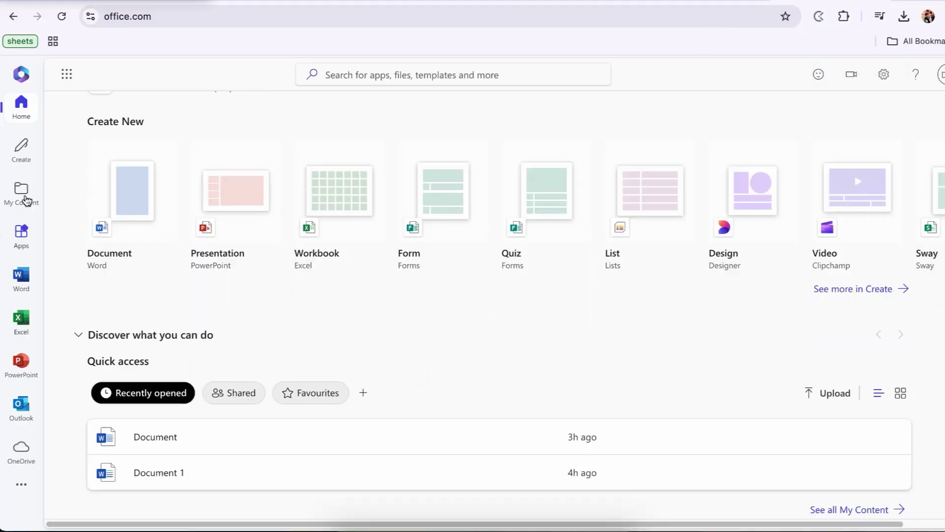
Open the Microsoft 365 Apps page listing Word, Excel, PowerPoint and other apps
left_click(22, 242)
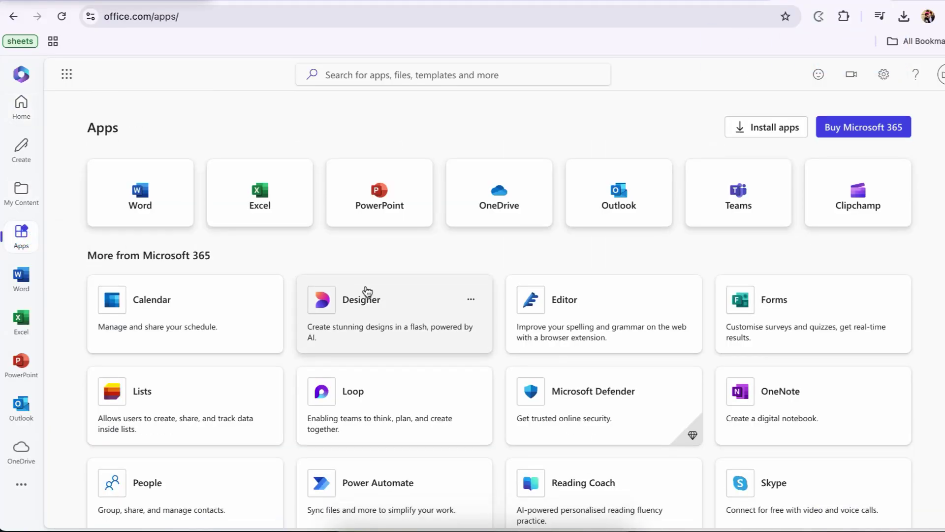
scroll(364, 292, "down", 4)
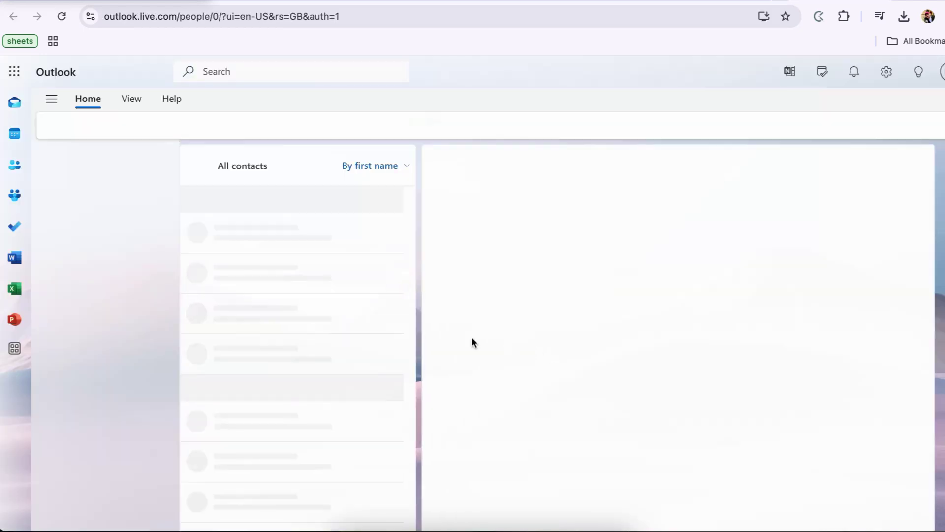
Show all contacts and view the first contact's Add to list options without changing anything
left_click(123, 249)
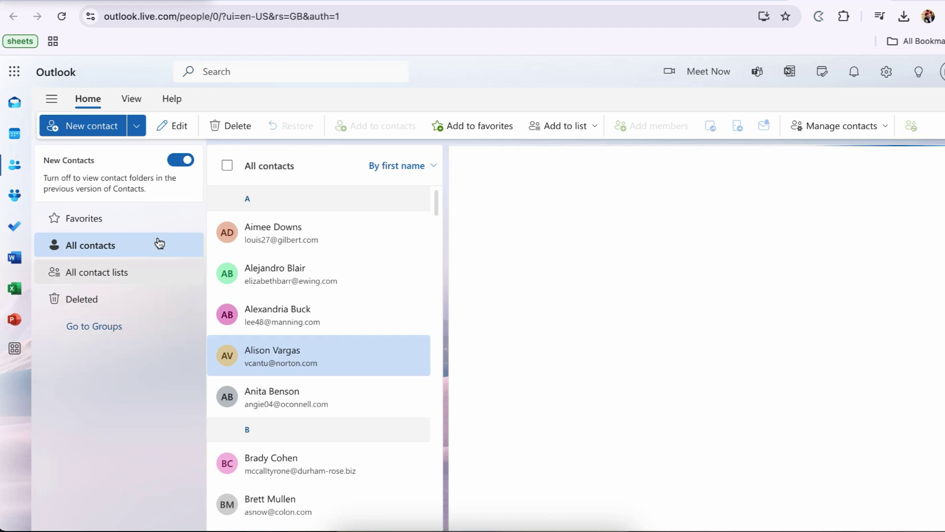
scroll(315, 286, "down", 5)
scroll(323, 308, "up", 5)
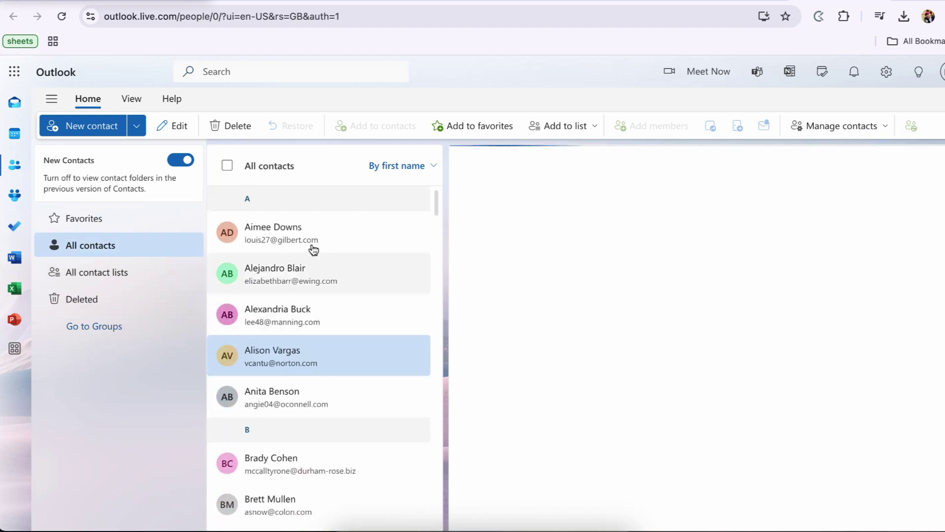
right_click(312, 242)
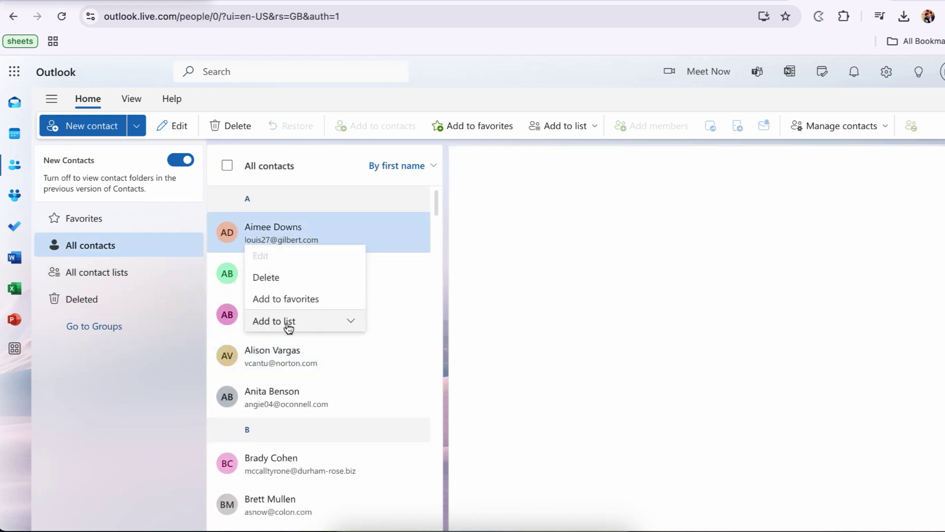
left_click(350, 325)
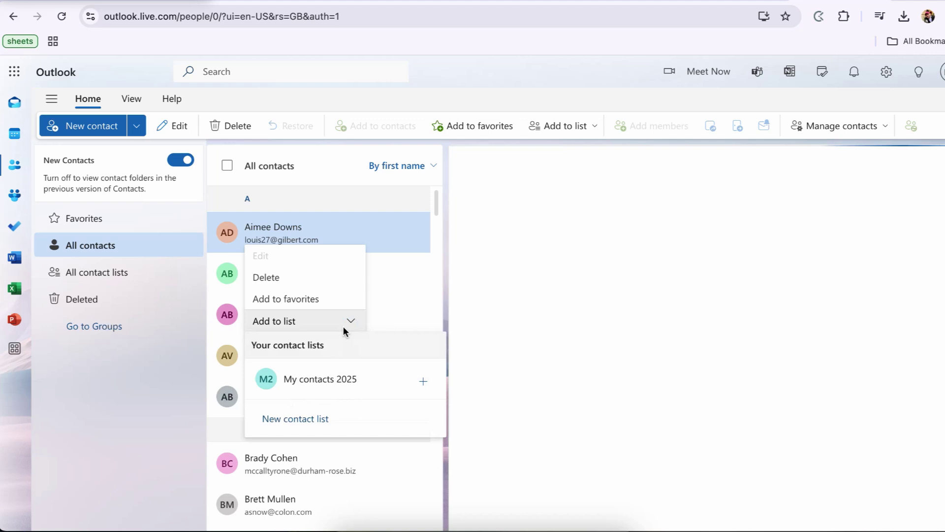
left_click(372, 236)
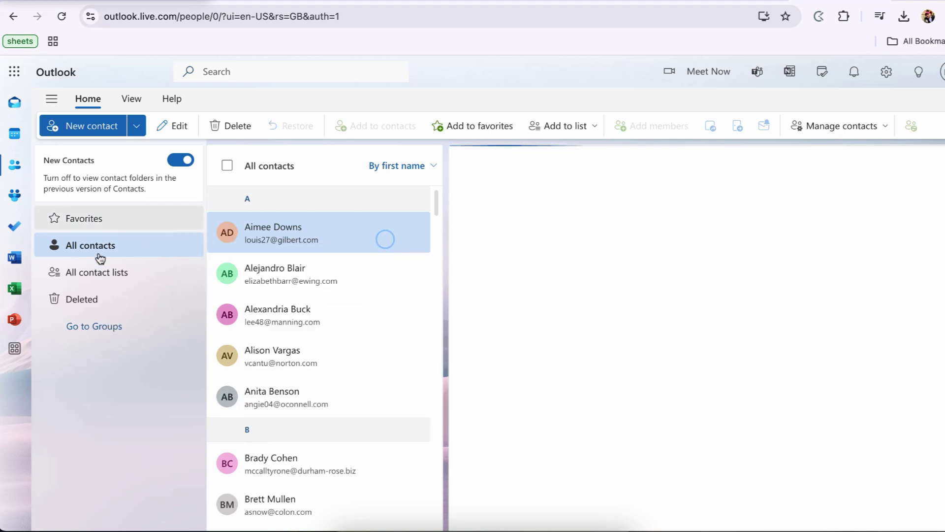
left_click(123, 272)
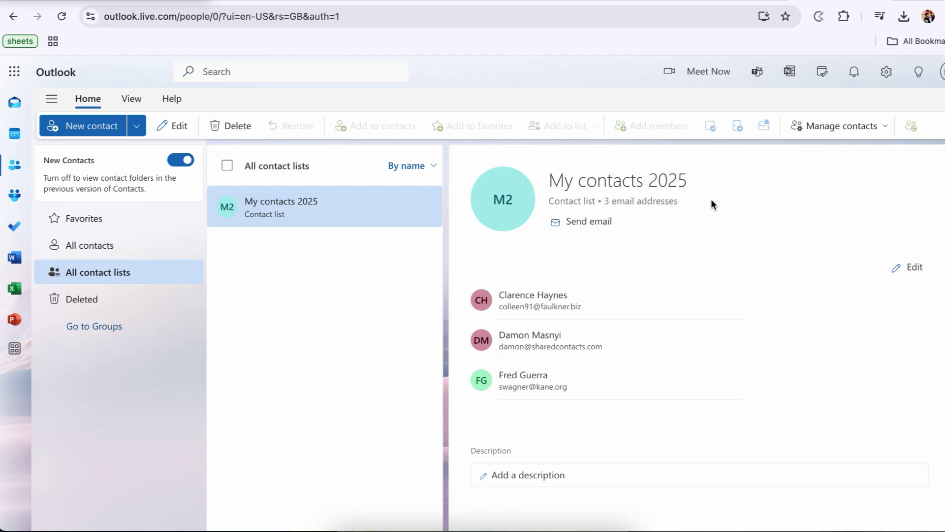
left_click(911, 267)
scroll(586, 317, "down", 1)
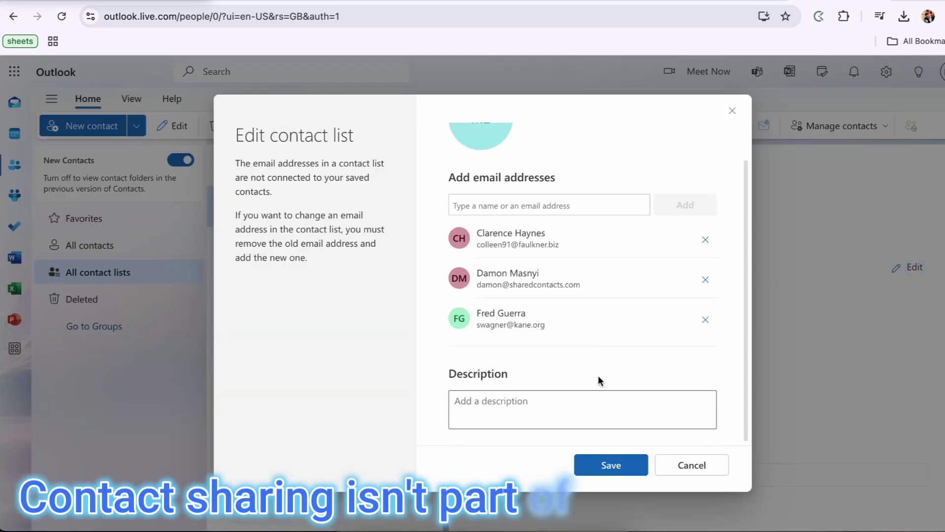
scroll(491, 363, "up", 1)
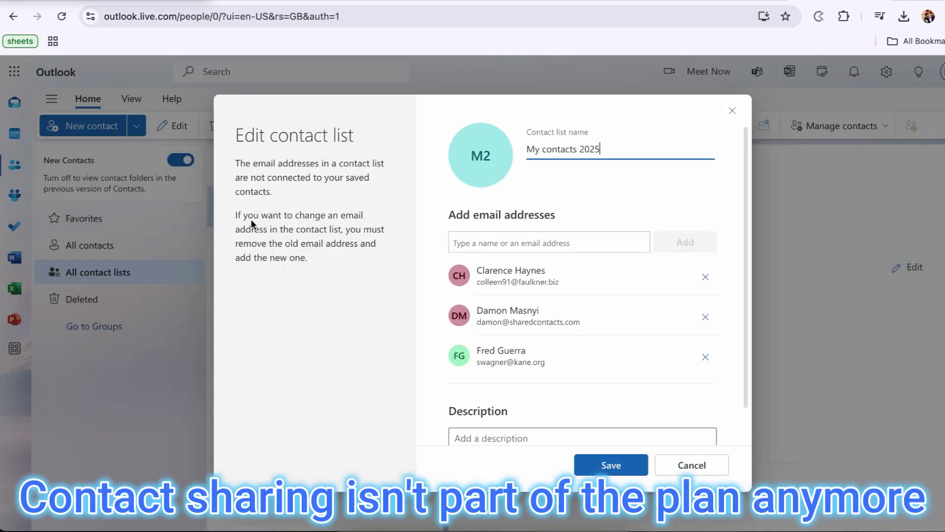
left_click(694, 470)
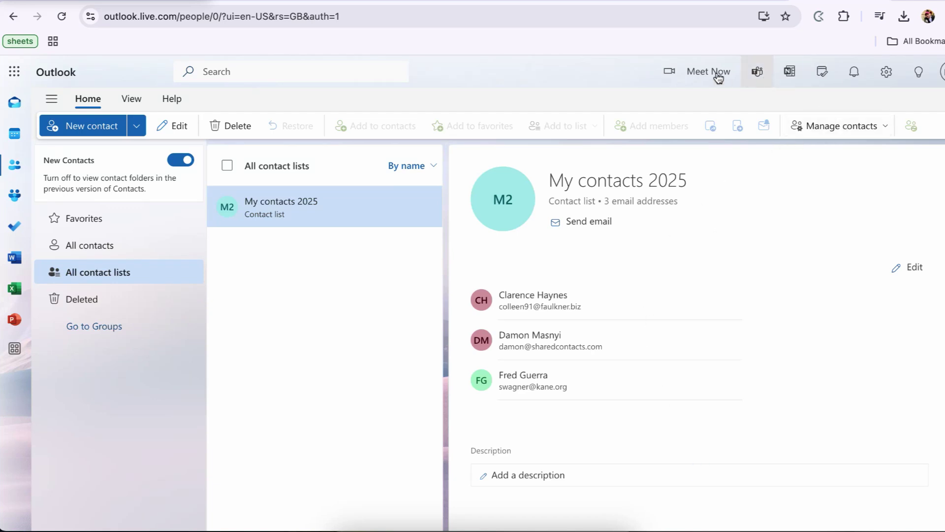
left_click(893, 75)
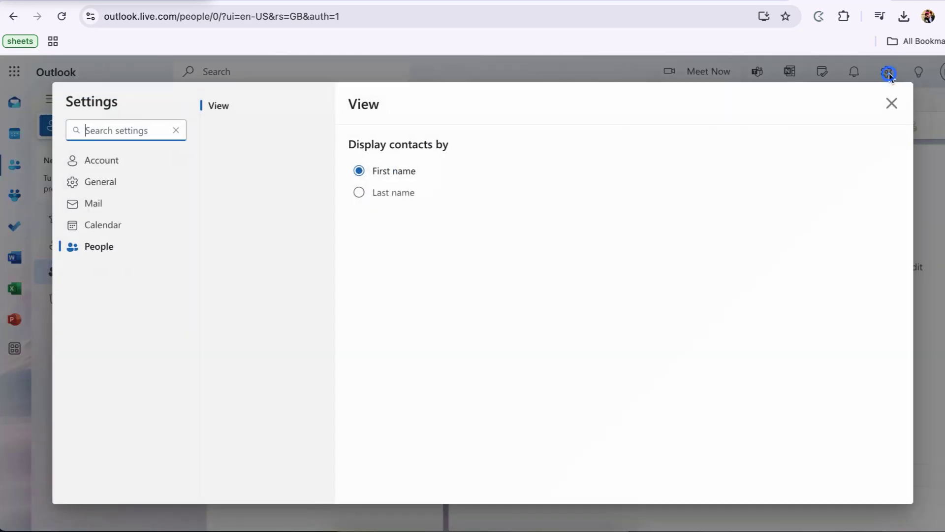
left_click(891, 104)
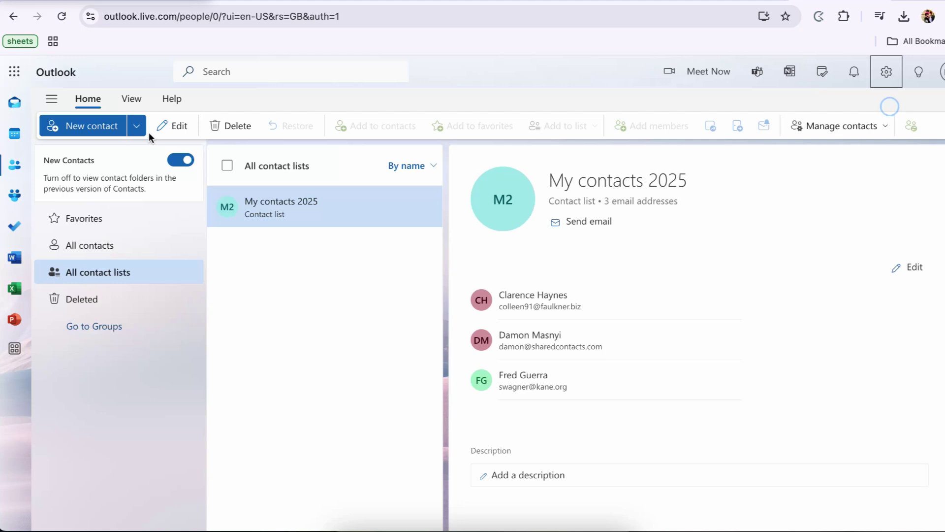
left_click(187, 127)
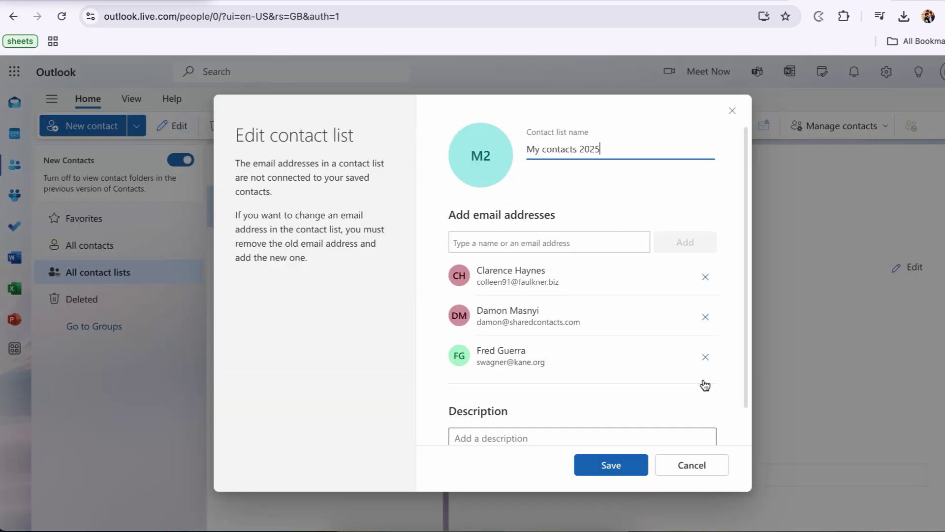
left_click(703, 465)
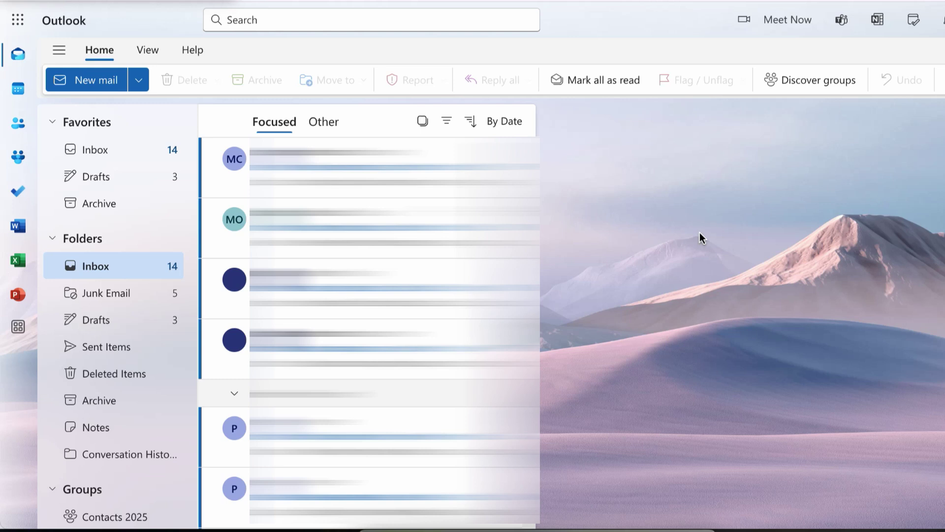
Open the Favorites Inbox and browse its Focused messages
left_click(129, 151)
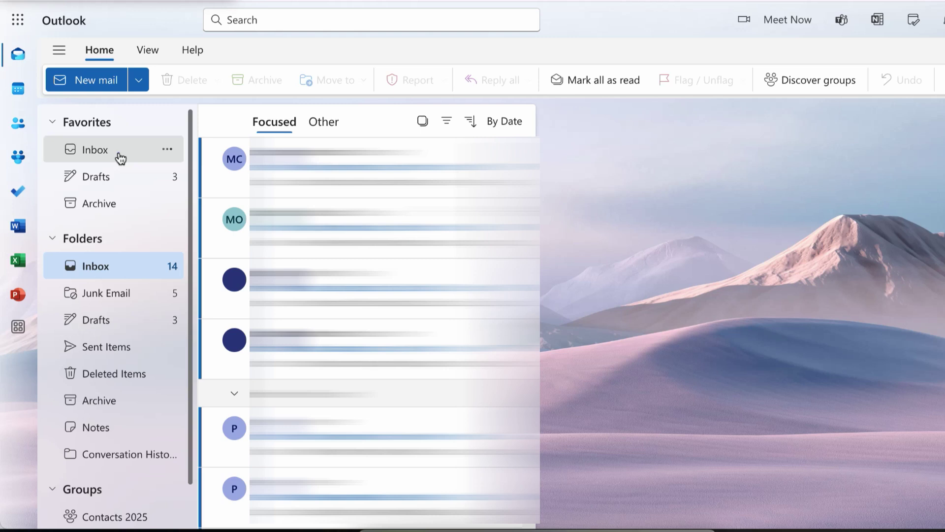
left_click(120, 156)
scroll(370, 241, "down", 2)
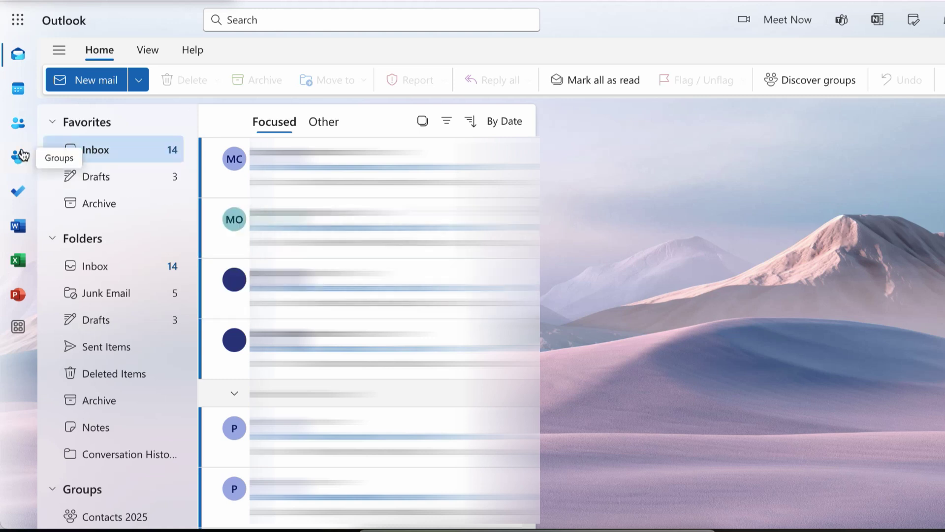
Return to People and select every saved contact list
left_click(19, 123)
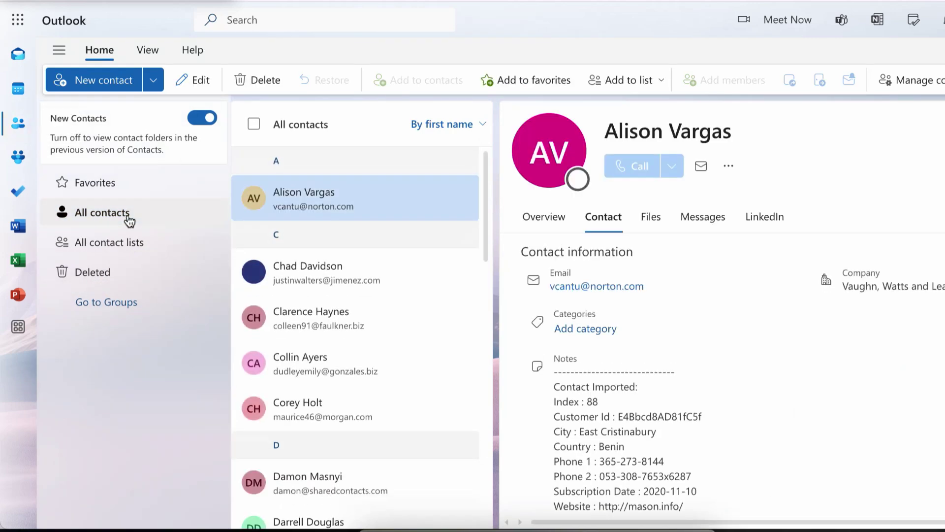
left_click(127, 245)
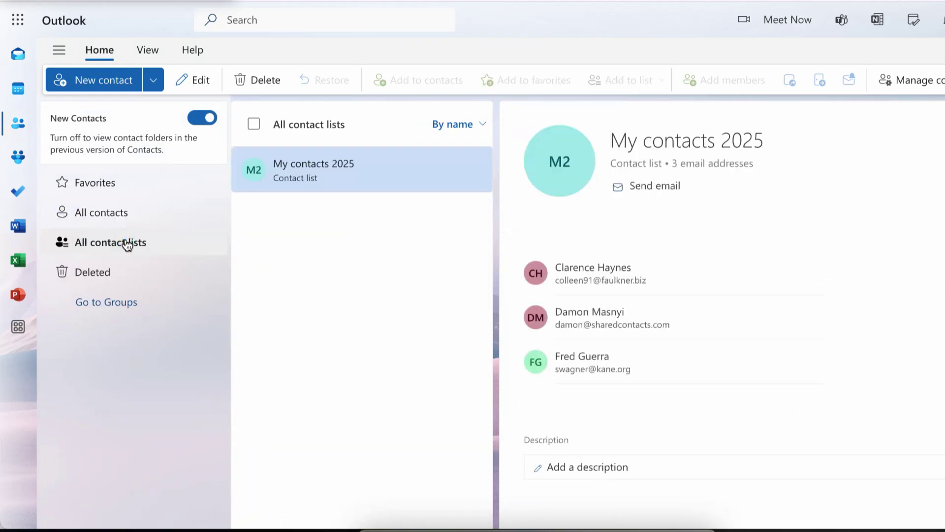
left_click(254, 125)
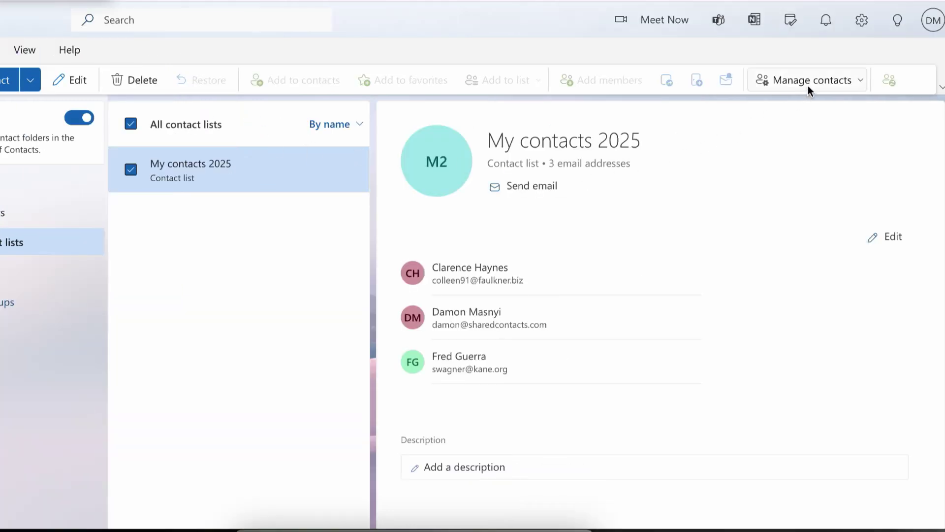
Export the selected contacts as contacts.csv from Manage contacts
left_click(807, 84)
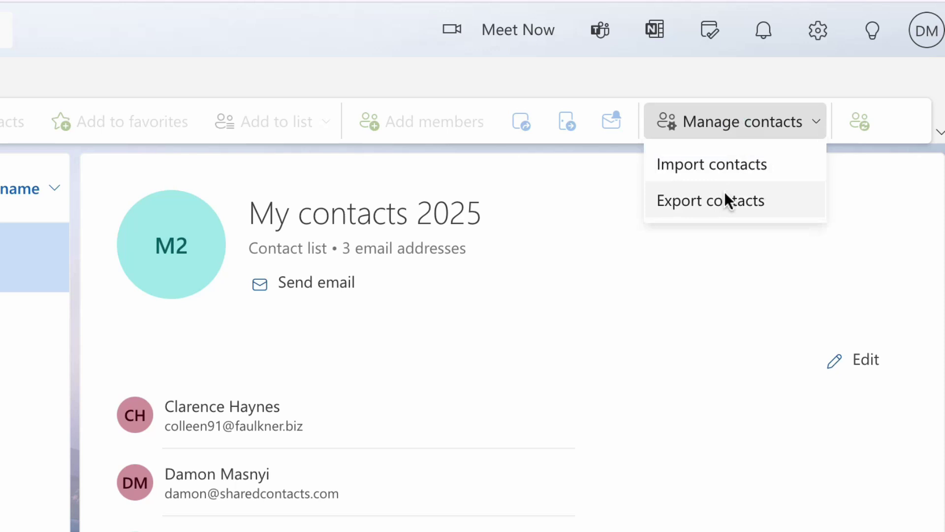
left_click(724, 191)
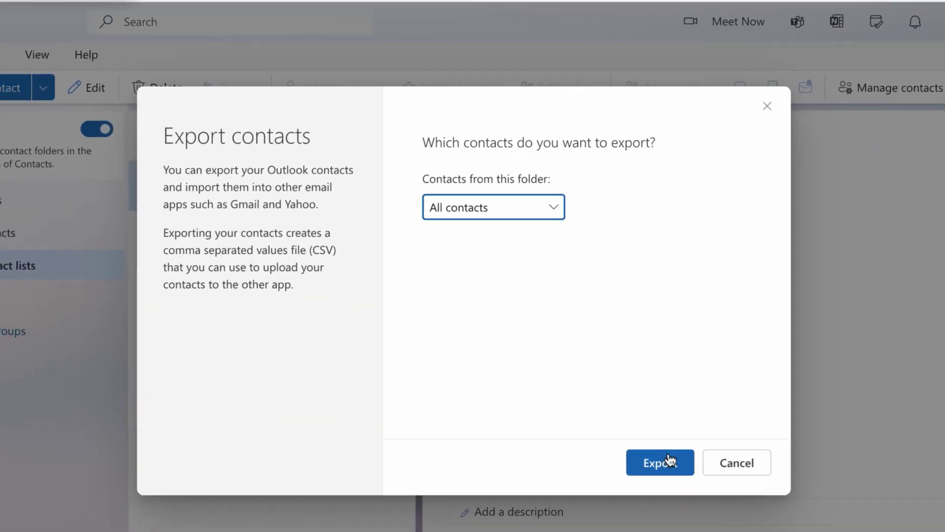
left_click(667, 462)
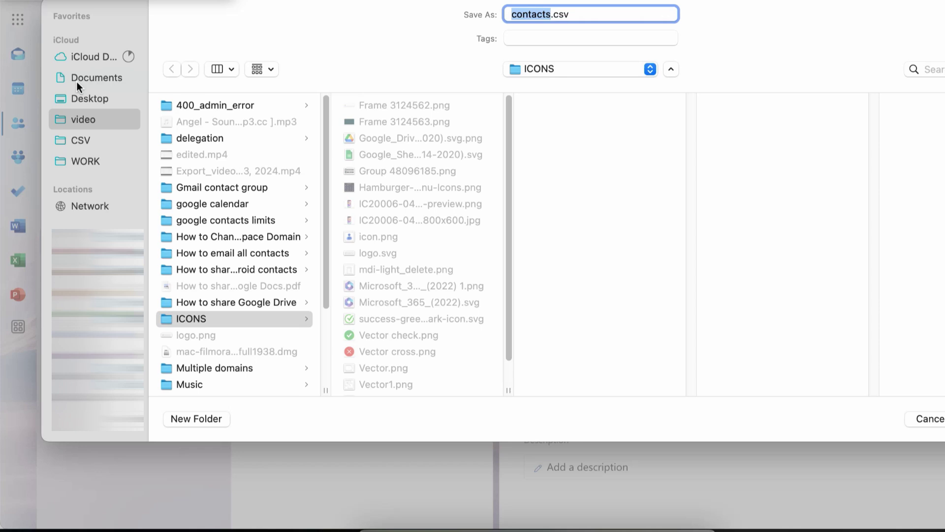
Choose the CSV folder as the save location for contacts.csv and save it
left_click(82, 139)
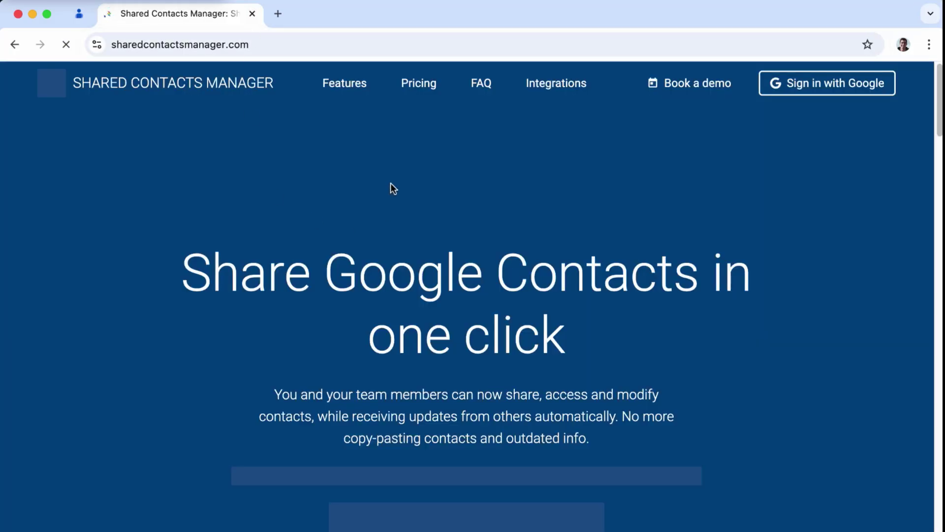
Scroll through the sharedcontactsmanager.com homepage to review its content
scroll(380, 191, "down", 10)
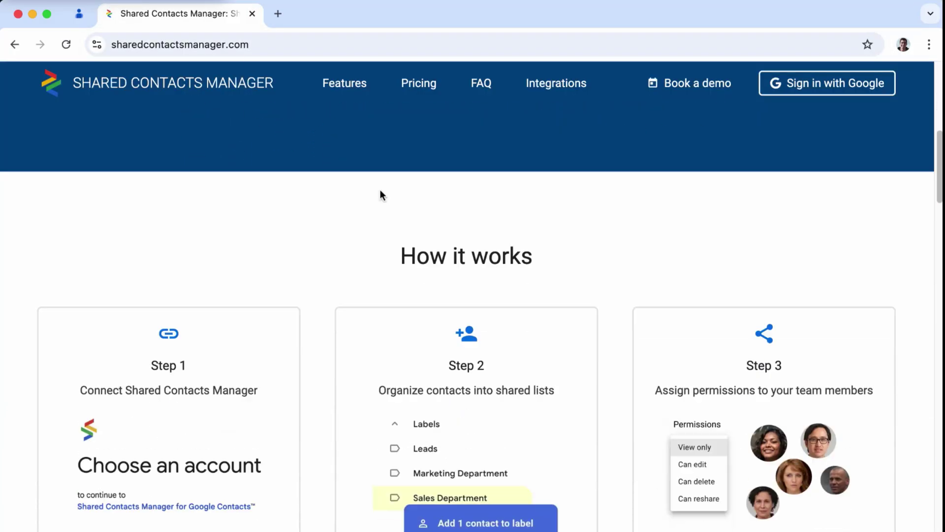
scroll(380, 190, "down", 15)
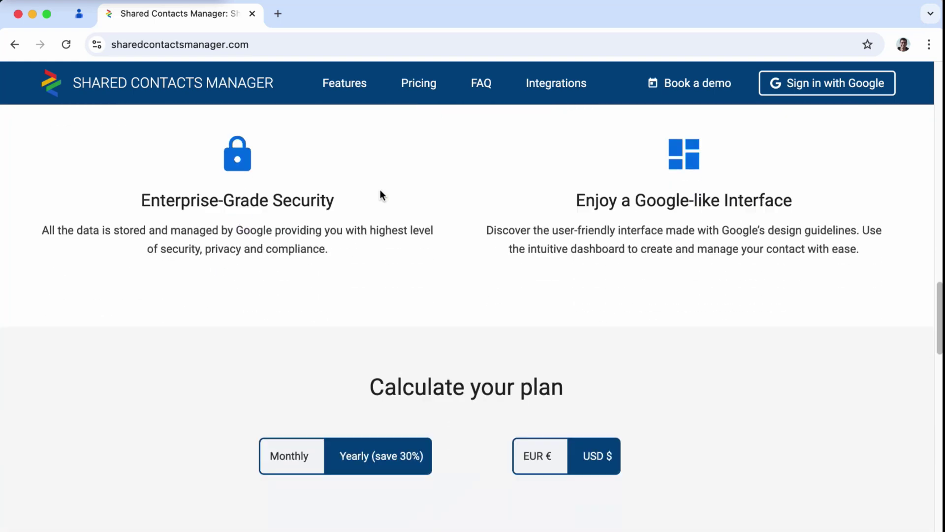
scroll(380, 191, "down", 3)
scroll(380, 191, "up", 10)
scroll(380, 190, "down", 5)
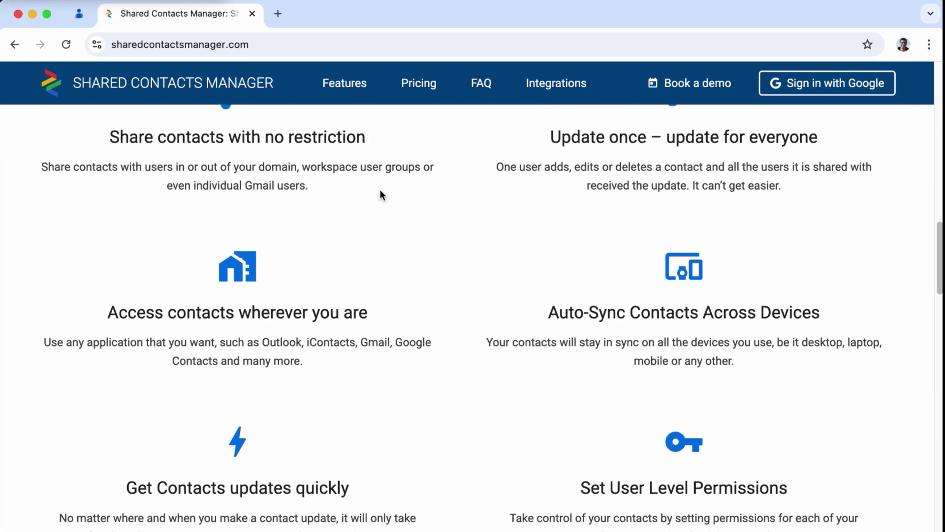
scroll(380, 192, "up", 2)
scroll(380, 192, "down", 2)
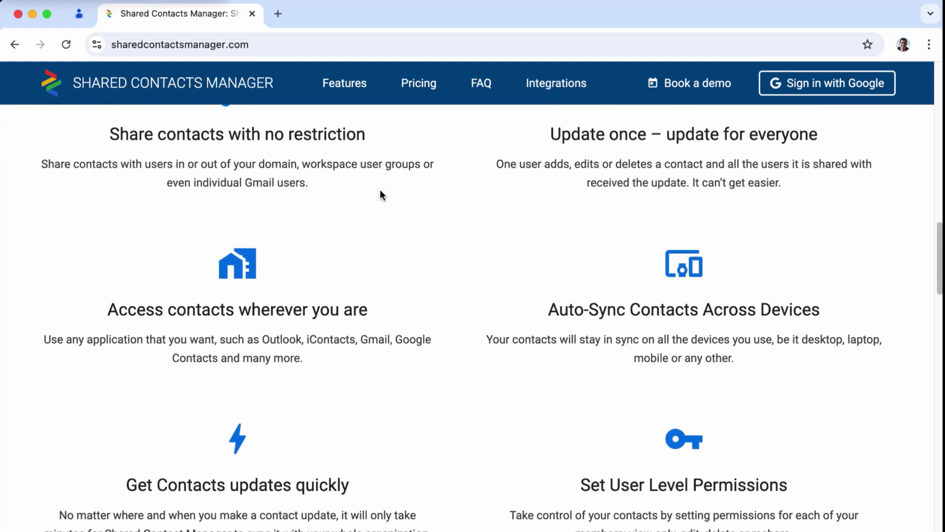
scroll(380, 195, "down", 2)
scroll(380, 195, "up", 15)
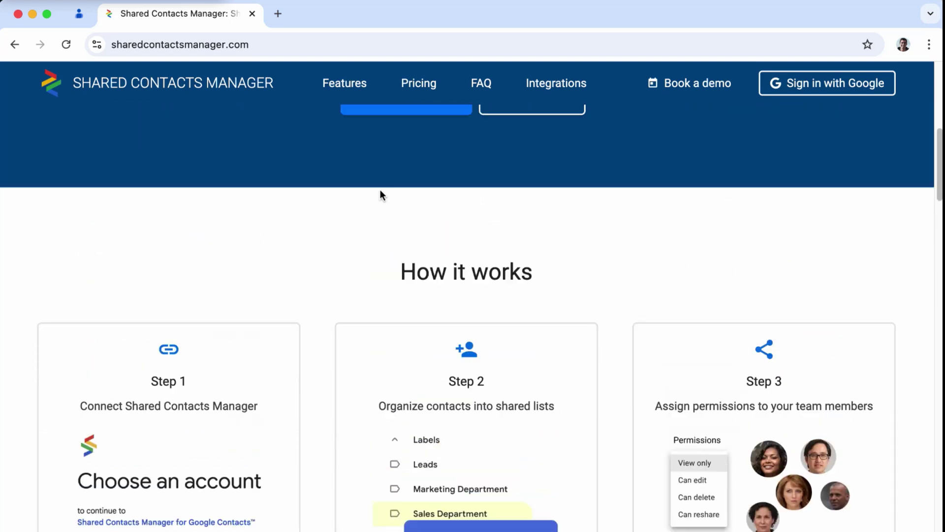
scroll(380, 192, "up", 10)
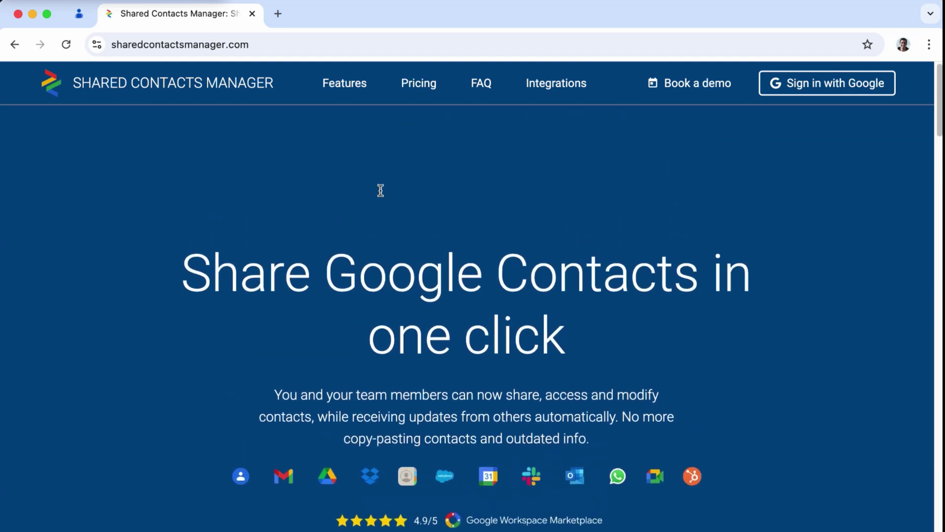
Open the Shared Contacts Manager app and select the Family label to see its 4 contacts
left_click(776, 84)
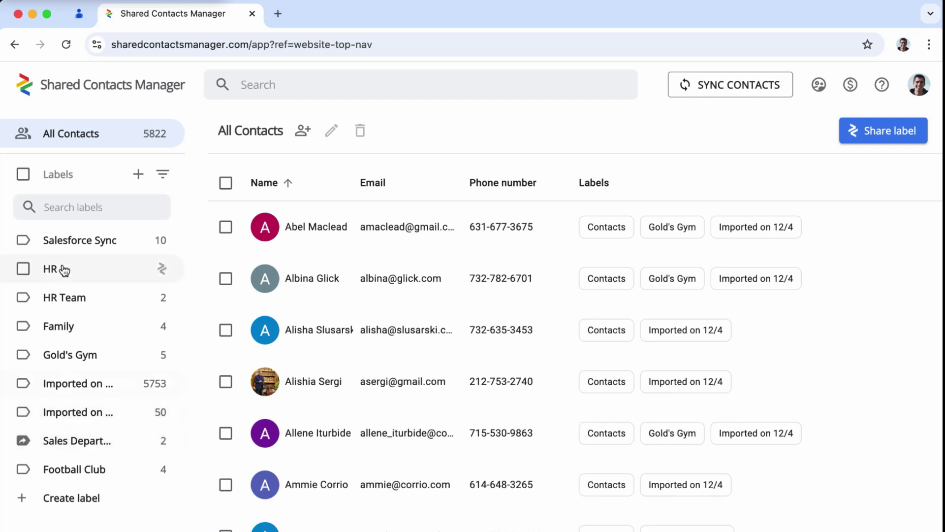
left_click(69, 327)
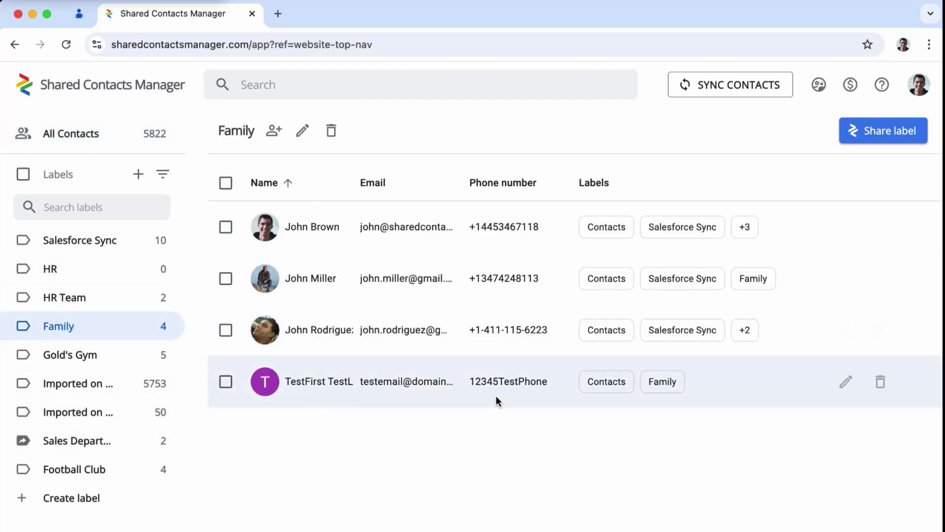
Share the Family label with a colleague, coworkers and Students, all set to Can edit
left_click(873, 146)
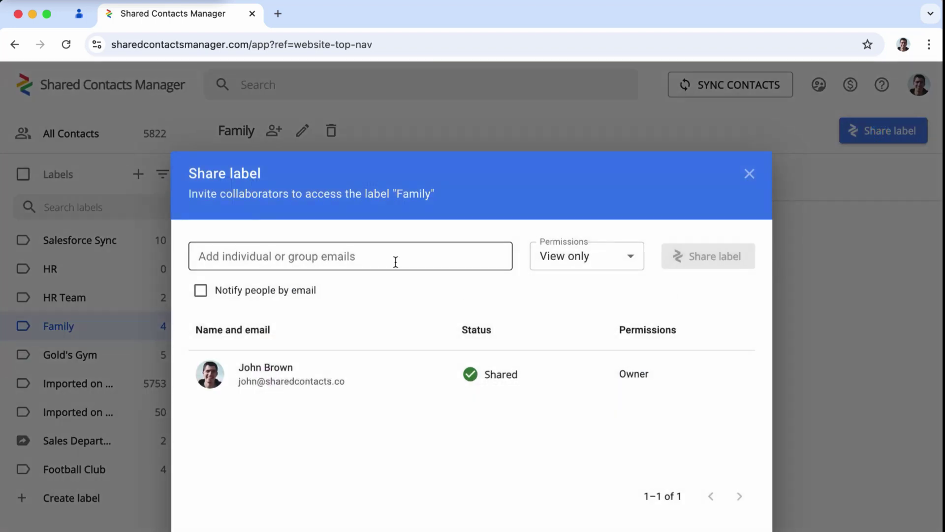
left_click(395, 262)
left_click(362, 296)
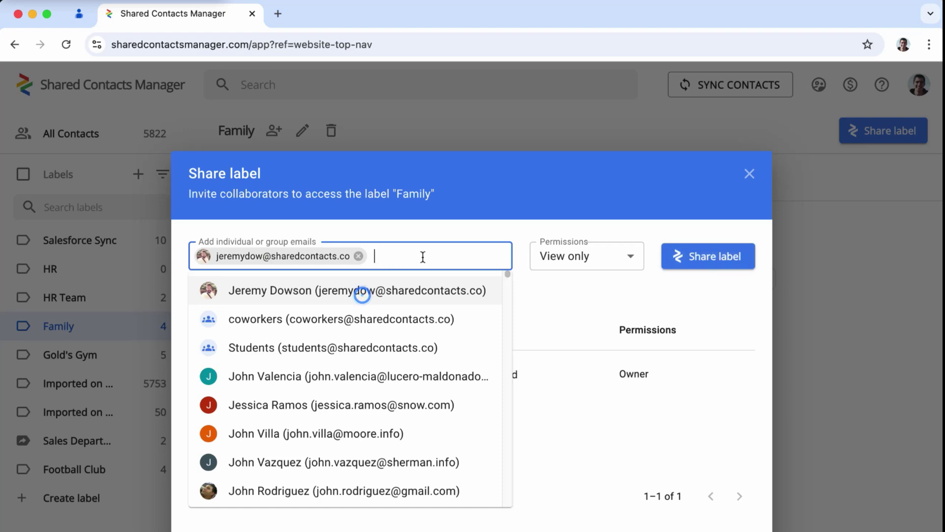
left_click(389, 318)
left_click(382, 352)
left_click(587, 238)
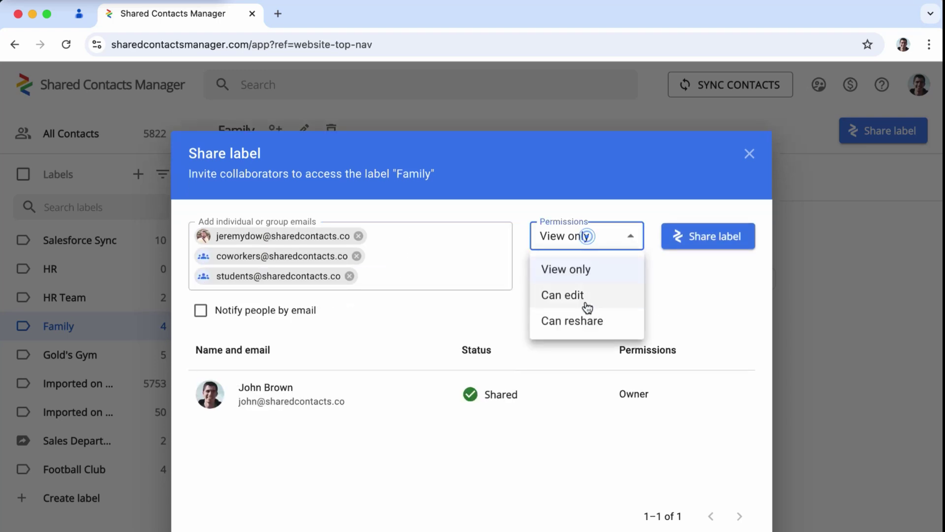
left_click(591, 300)
left_click(708, 236)
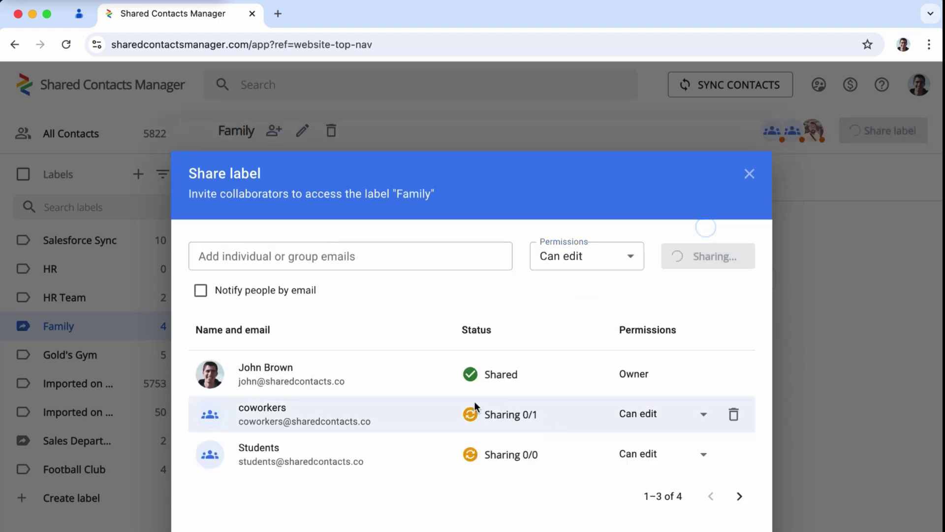
Change the coworkers and Students groups to View only and close the sharing settings
left_click(697, 414)
left_click(682, 446)
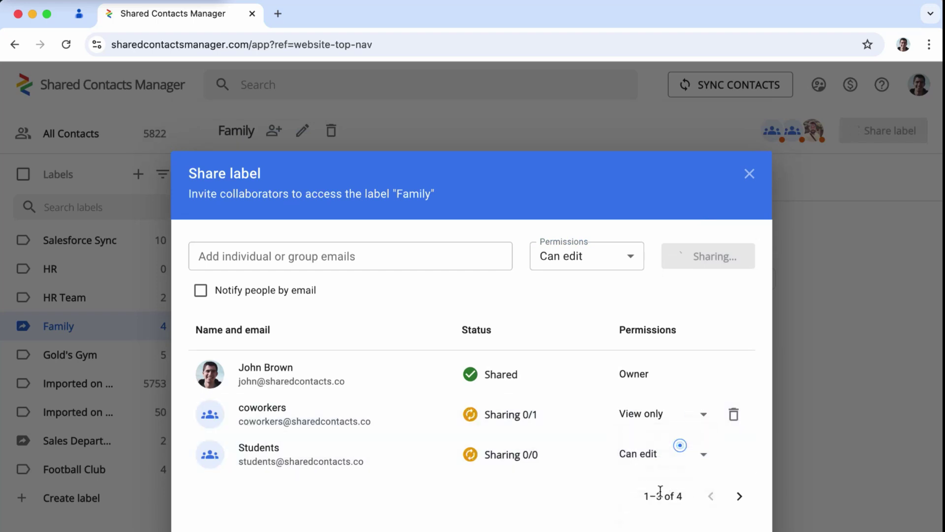
left_click(702, 454)
left_click(670, 484)
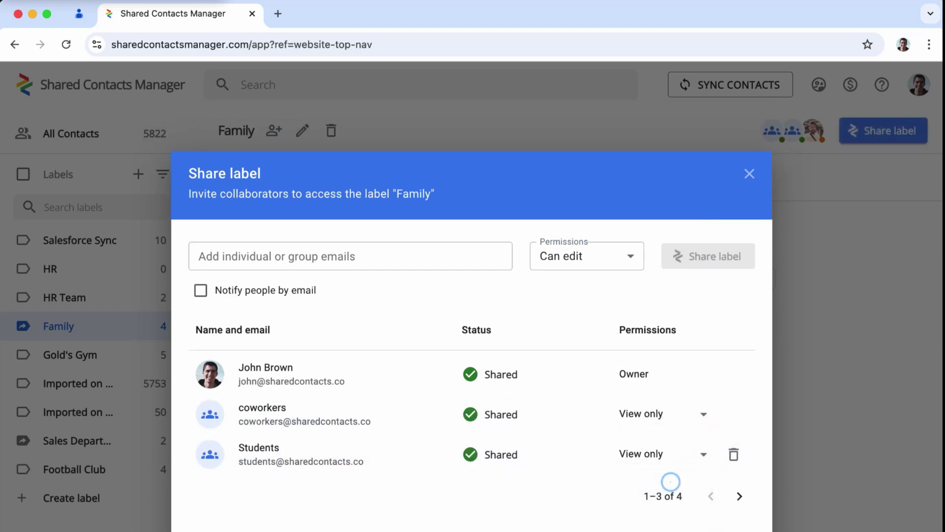
key("Escape")
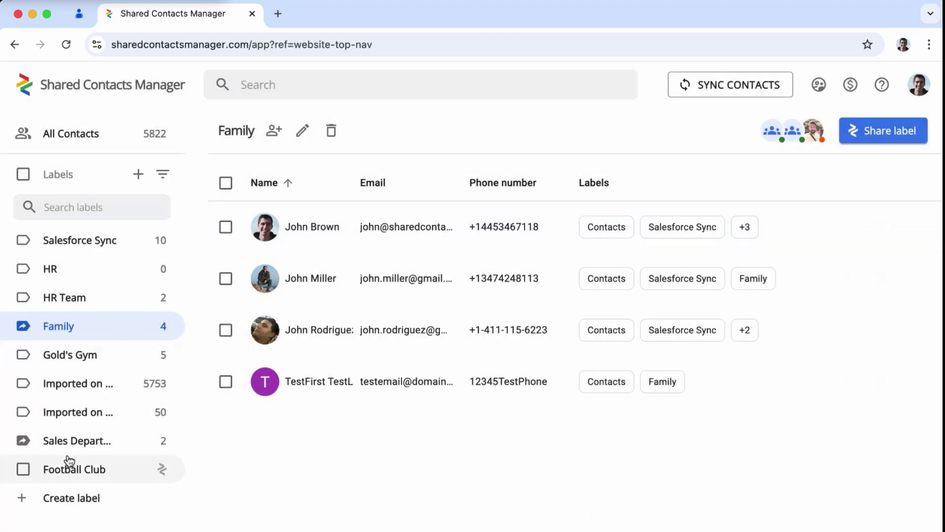
Set the Sales Department collaborator to View only, then remove them from the label
left_click(71, 440)
left_click(905, 139)
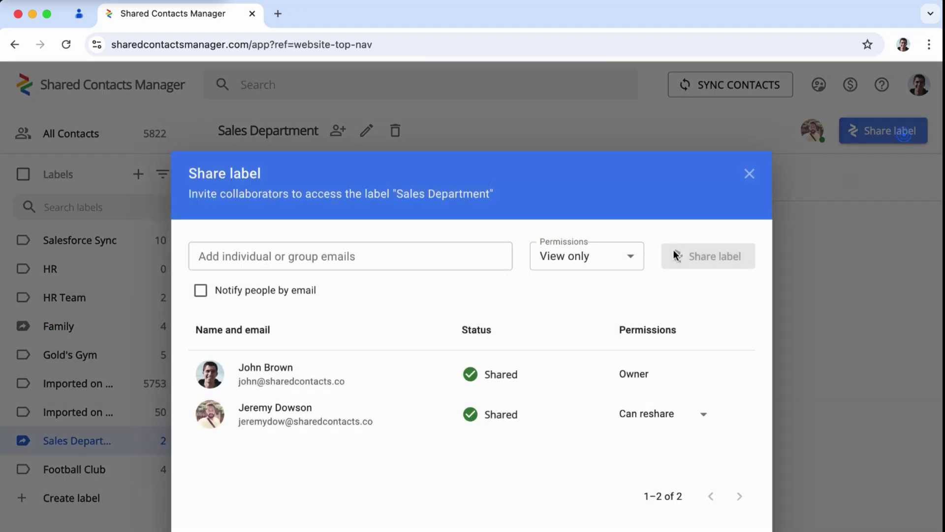
left_click(690, 417)
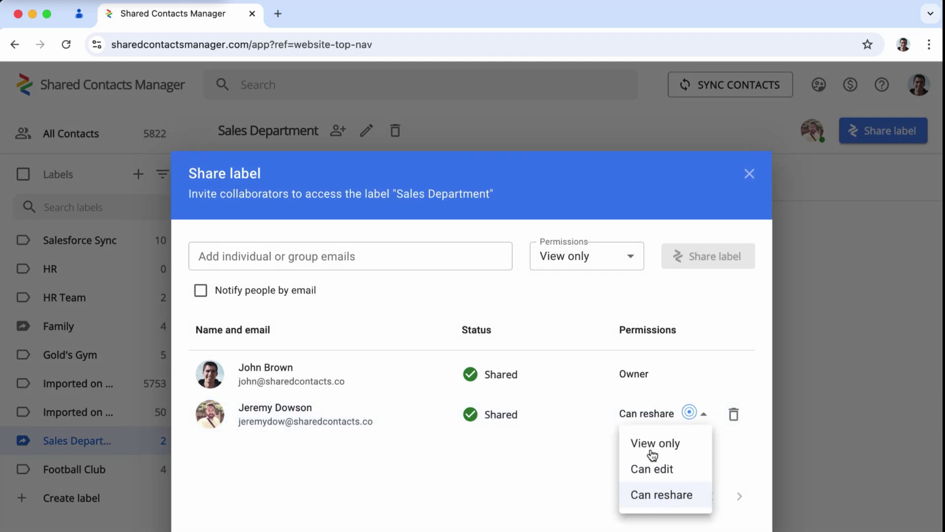
left_click(645, 444)
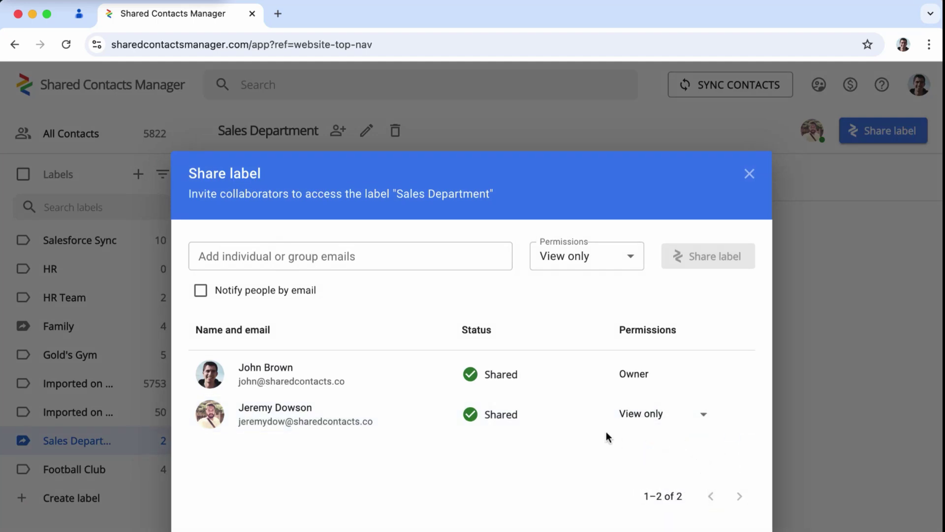
left_click(734, 414)
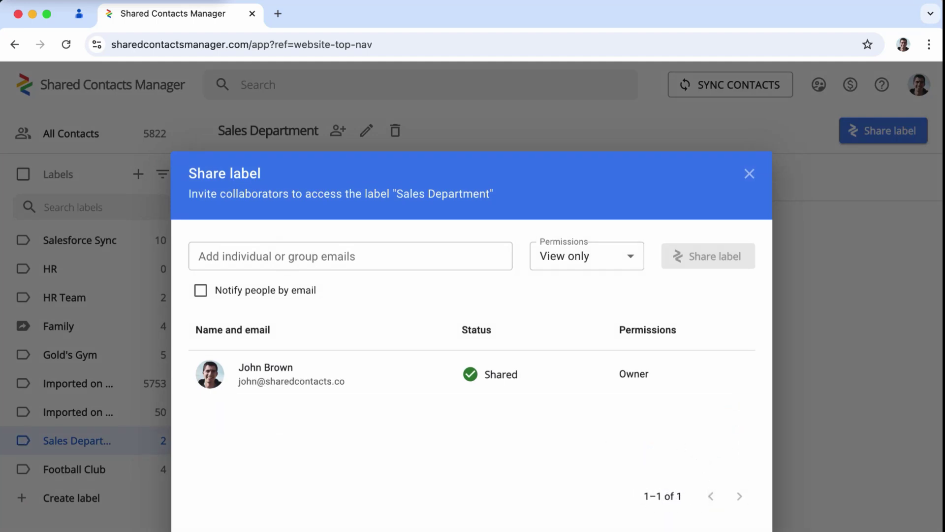
left_click(25, 454)
Browse the Family, HR Team and Salesforce Sync labels' contacts
left_click(60, 330)
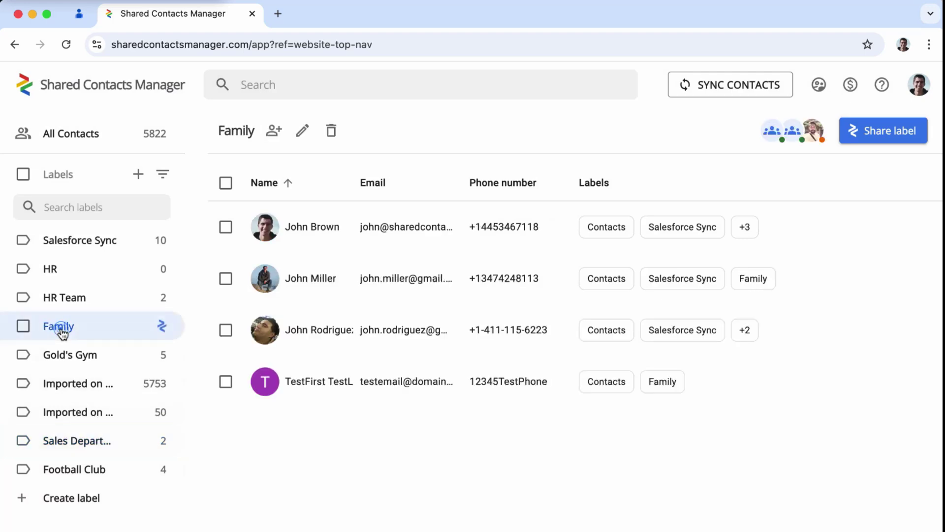
left_click(66, 298)
left_click(76, 249)
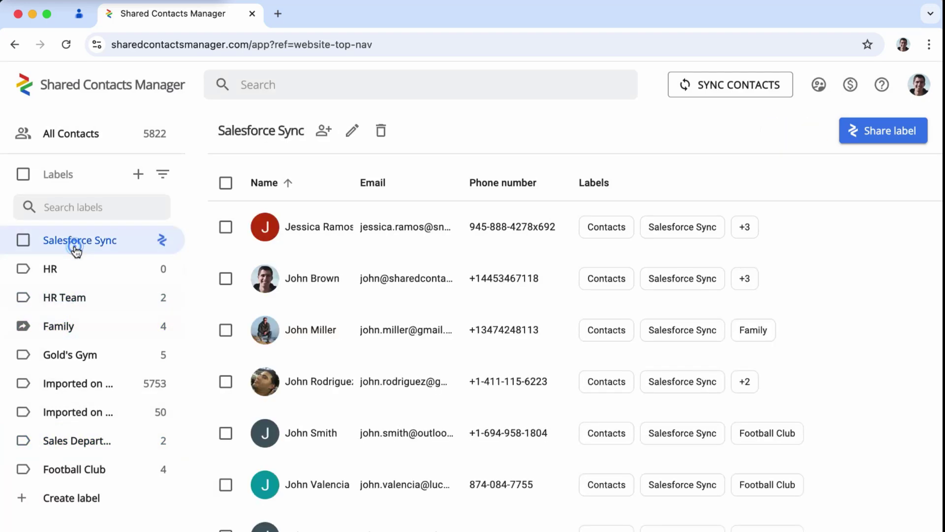
Share Salesforce Sync with the Students group, then switch Students to View only and close
left_click(877, 132)
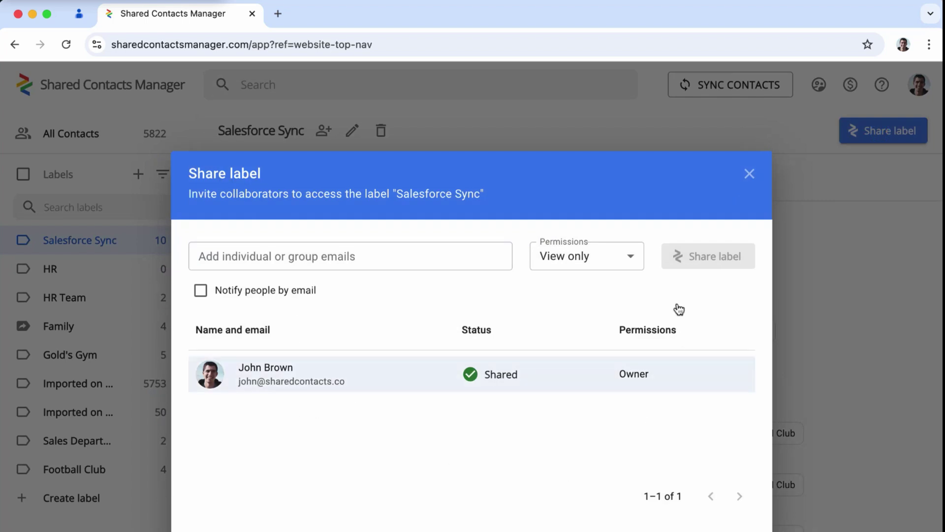
left_click(608, 256)
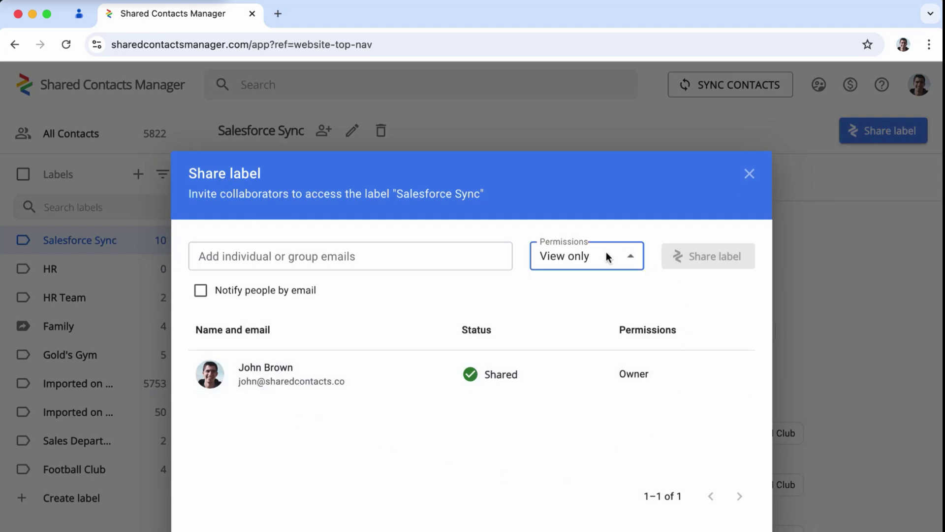
left_click(430, 256)
left_click(274, 350)
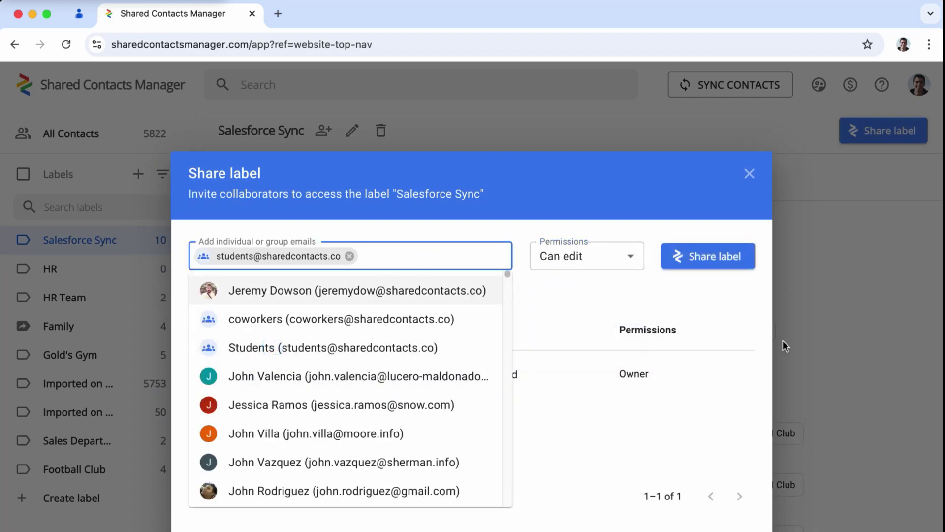
left_click(708, 257)
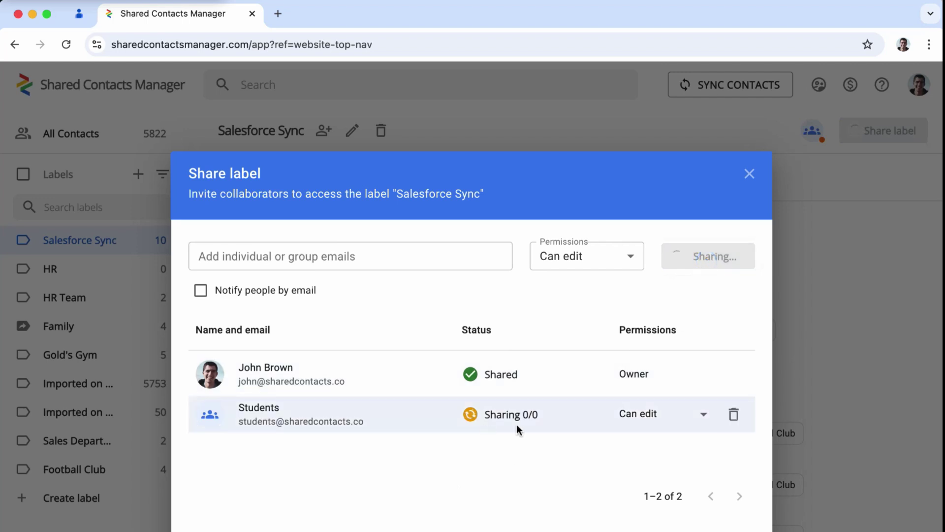
left_click(694, 419)
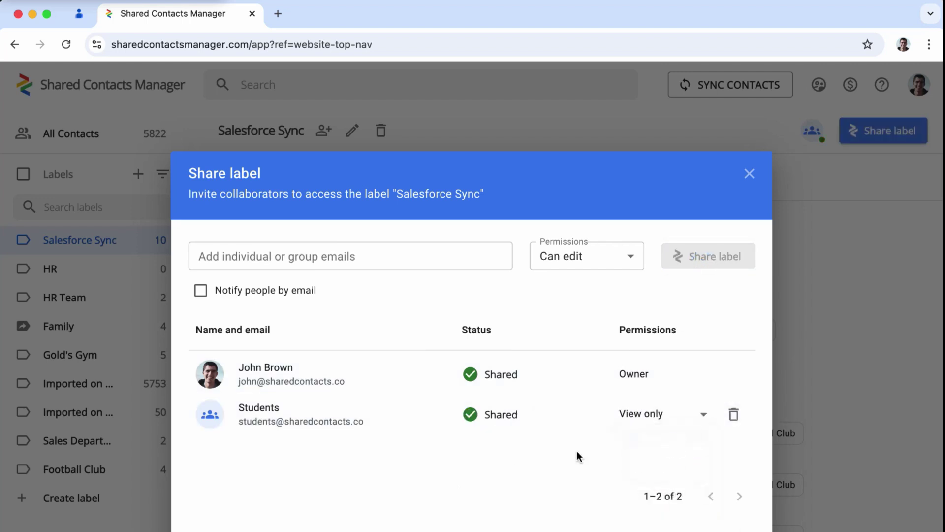
key("Escape")
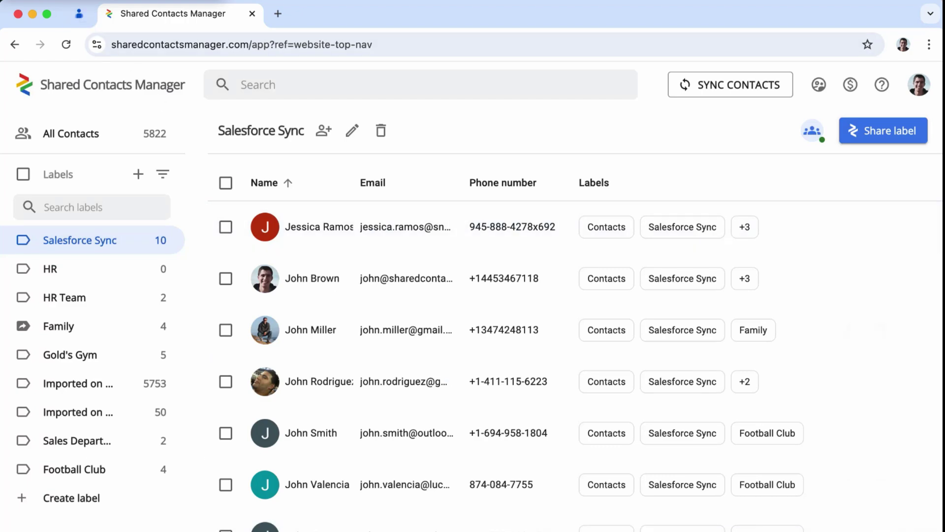